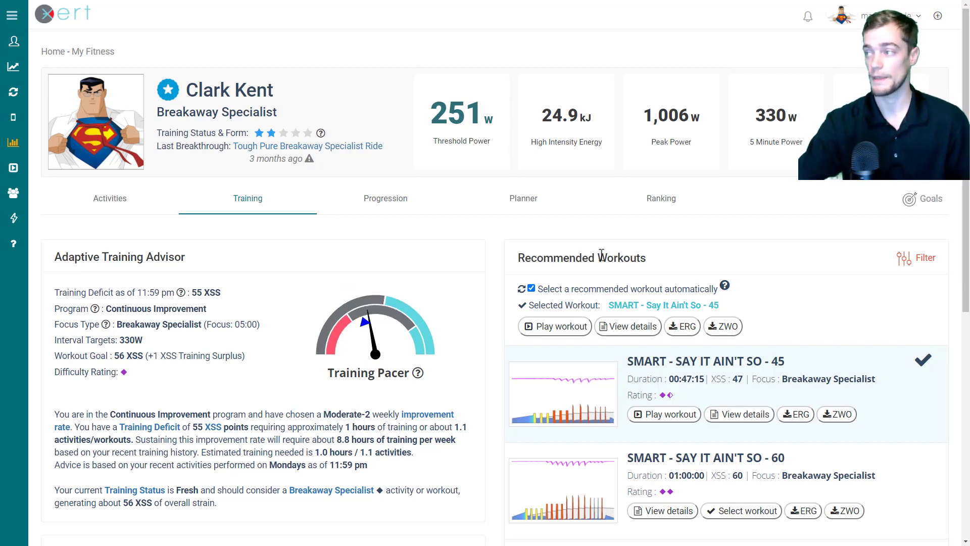
Step: Set the training program's Improvement Rate to Slow in the goals, update the advice, and check the Training Pacer
{"action": "left_click", "coordinate": [907, 205]}
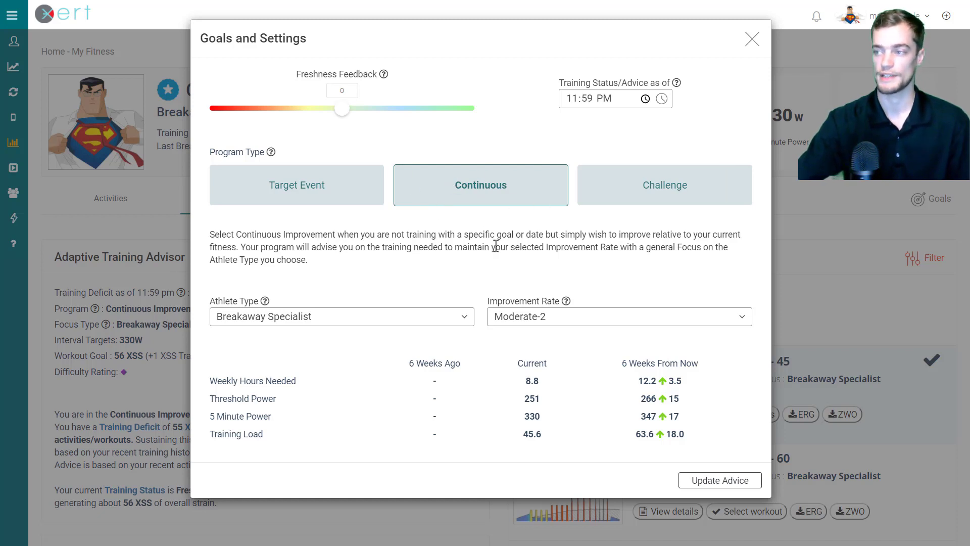
{"action": "left_click", "coordinate": [540, 326]}
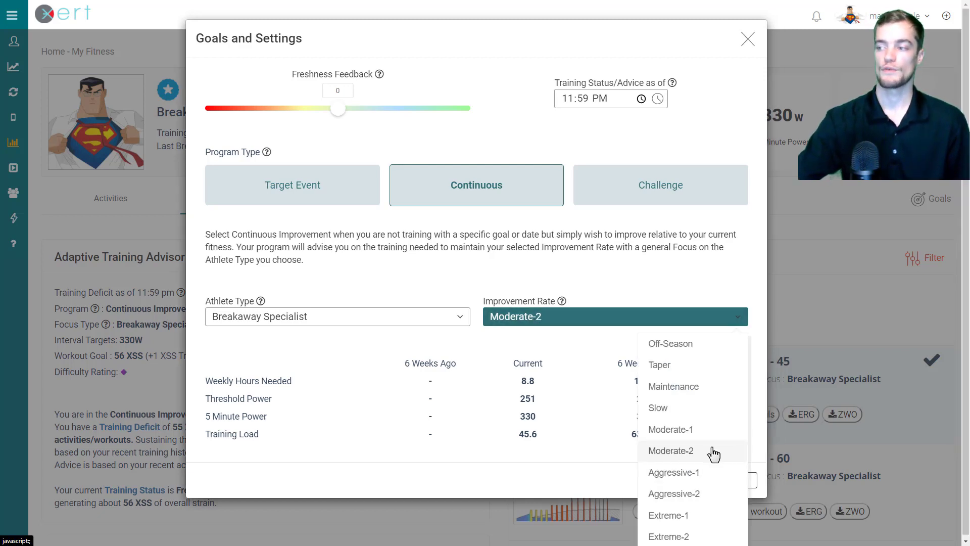
{"action": "left_click", "coordinate": [709, 415]}
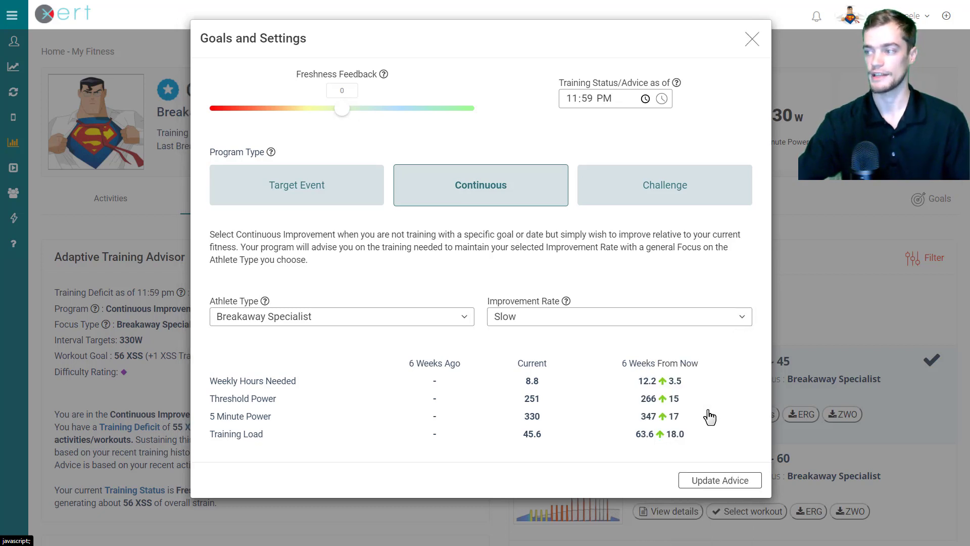
{"action": "left_click", "coordinate": [705, 483]}
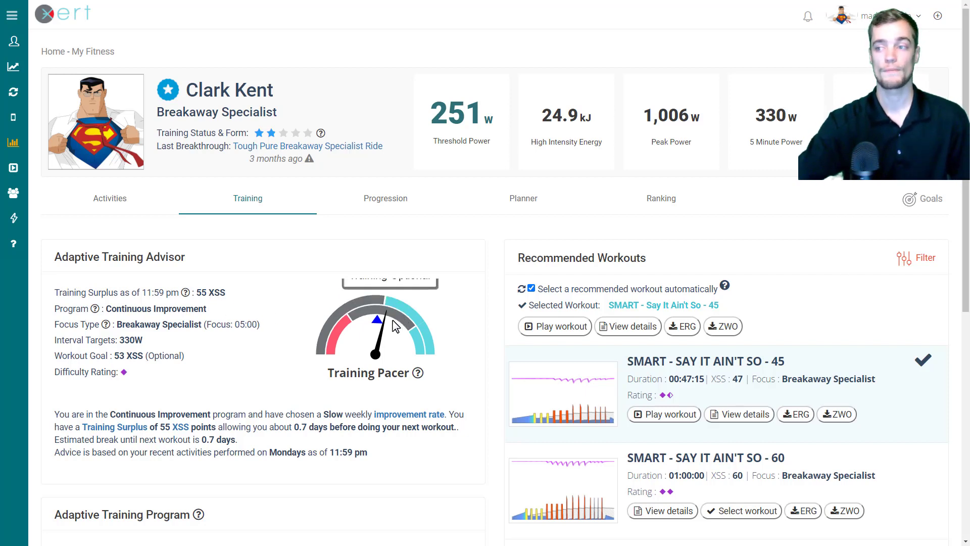
{"action": "mouse_move", "coordinate": [398, 313]}
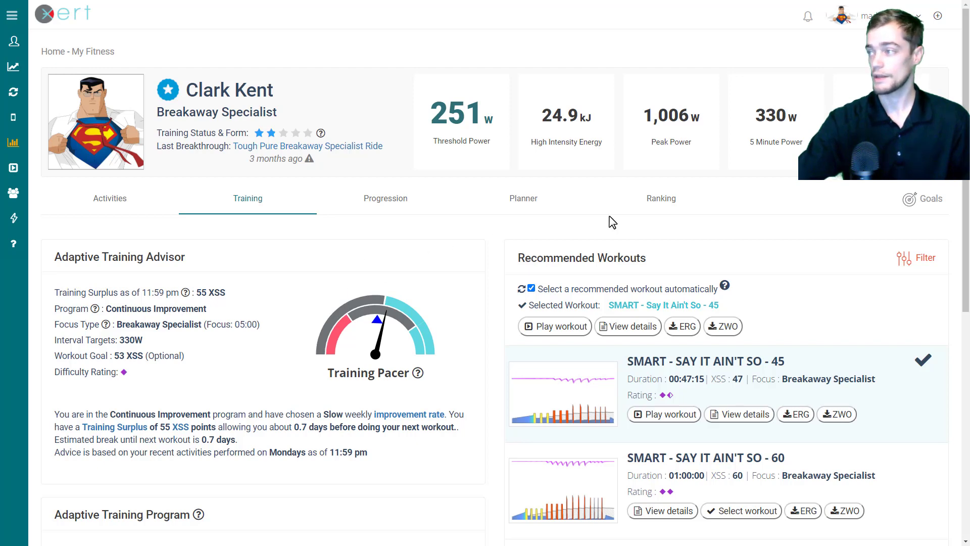
Step: Raise the Improvement Rate goal to Extreme-2, update the training advice, and check the Training Pacer
{"action": "left_click", "coordinate": [913, 206]}
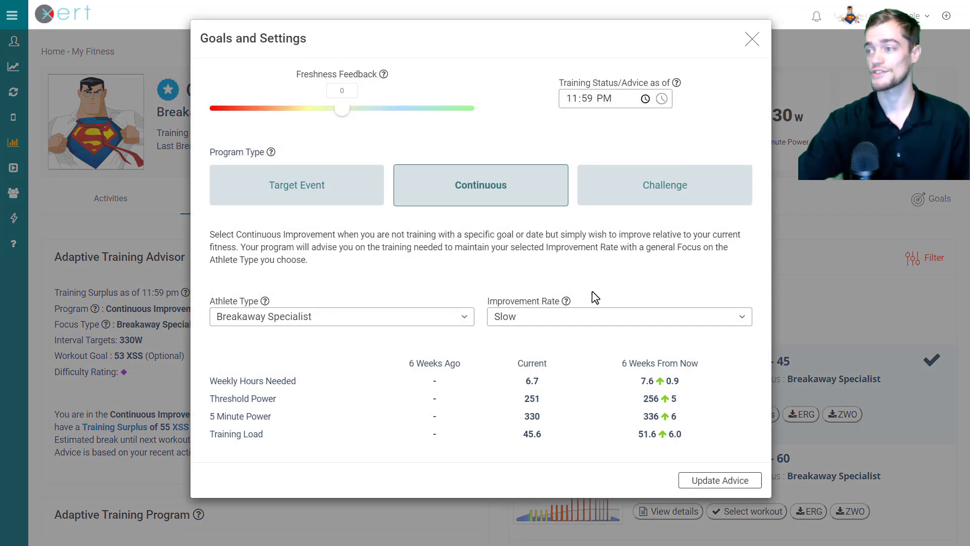
{"action": "left_click", "coordinate": [531, 324]}
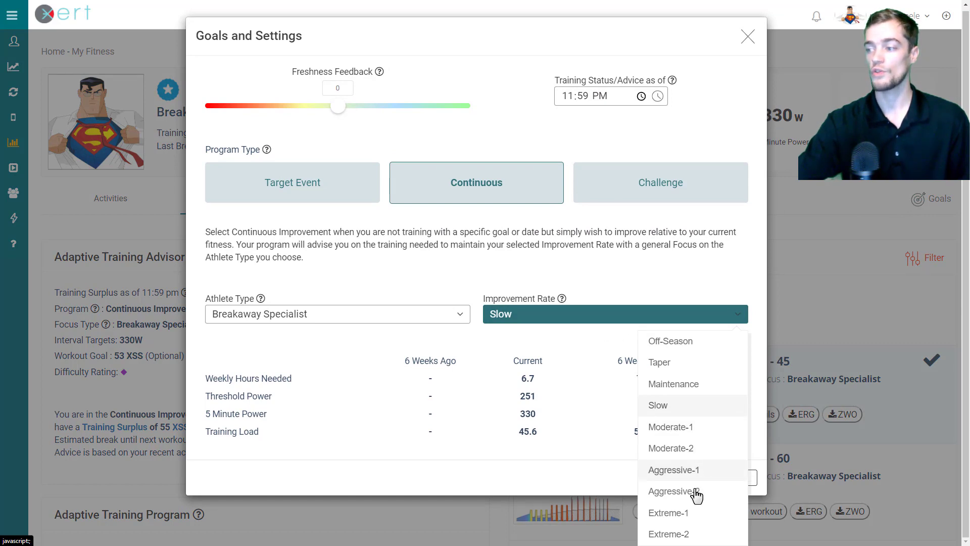
{"action": "left_click", "coordinate": [679, 535]}
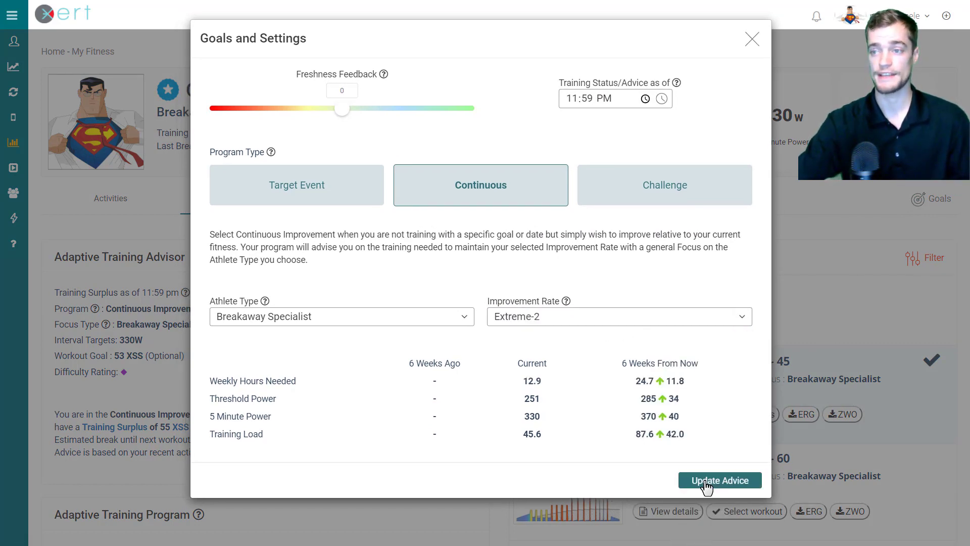
{"action": "left_click", "coordinate": [706, 486]}
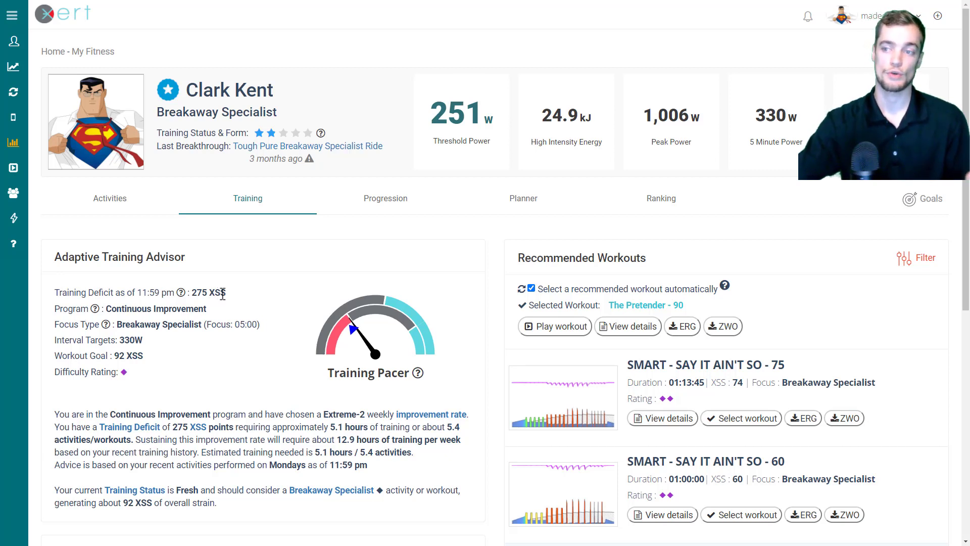
{"action": "mouse_move", "coordinate": [350, 324]}
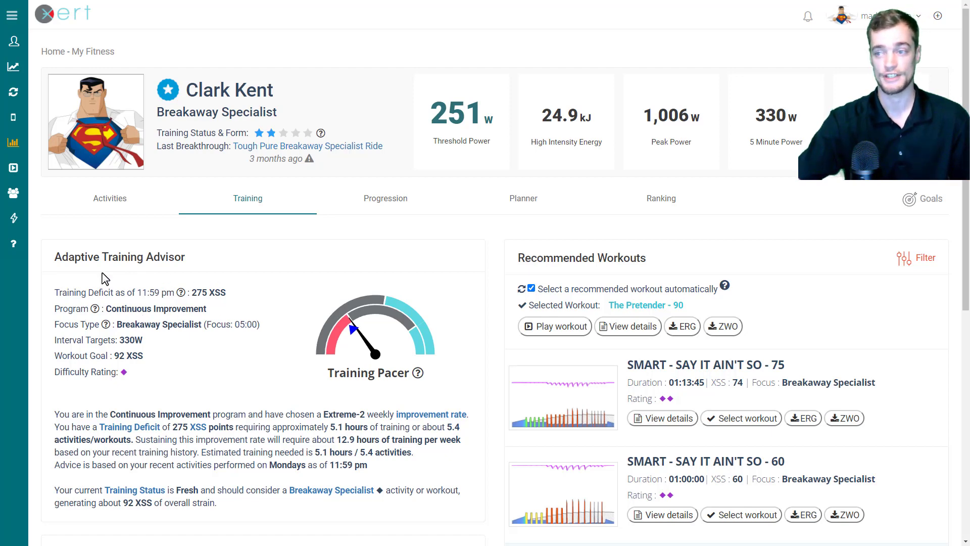
Step: Set the Improvement Rate goal to Moderate-2 and update the training advice
{"action": "left_click", "coordinate": [934, 205]}
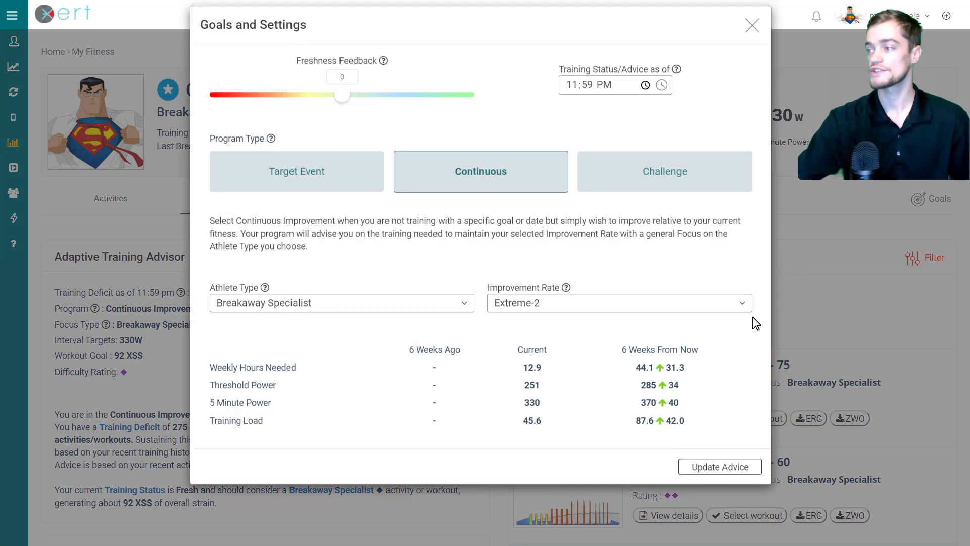
{"action": "left_click", "coordinate": [559, 322]}
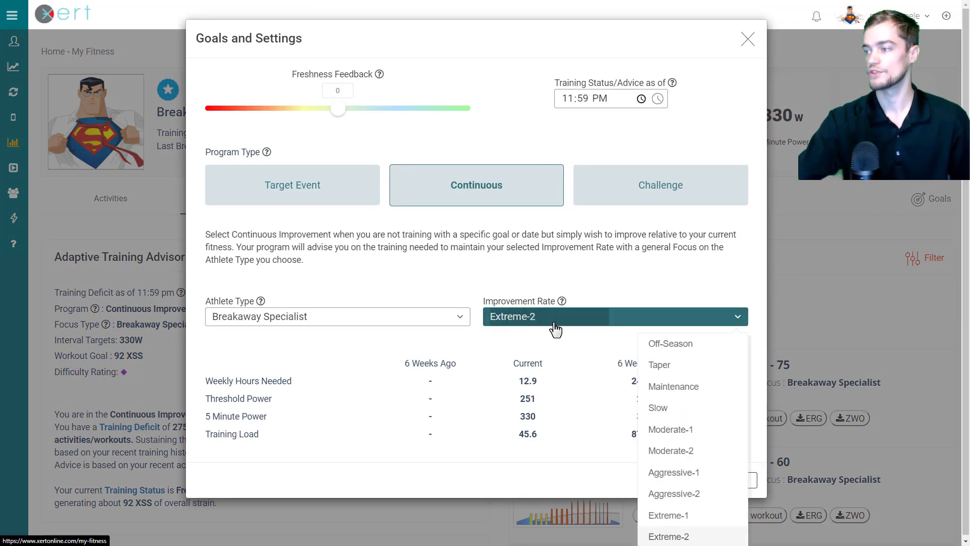
{"action": "left_click", "coordinate": [702, 456]}
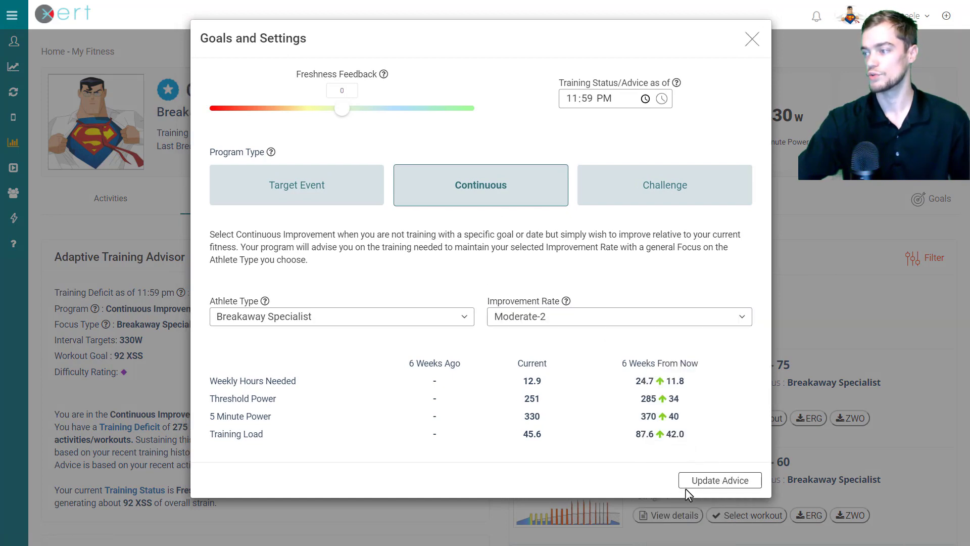
{"action": "left_click", "coordinate": [708, 481]}
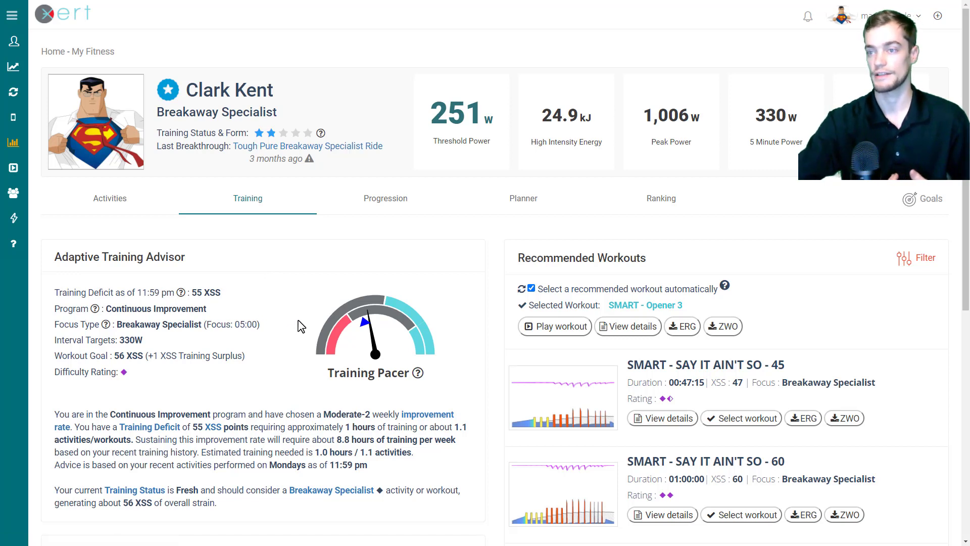
Step: Open the Planner calendar and review the training advice and recommended workouts for November 23, 2021
{"action": "left_click", "coordinate": [522, 212]}
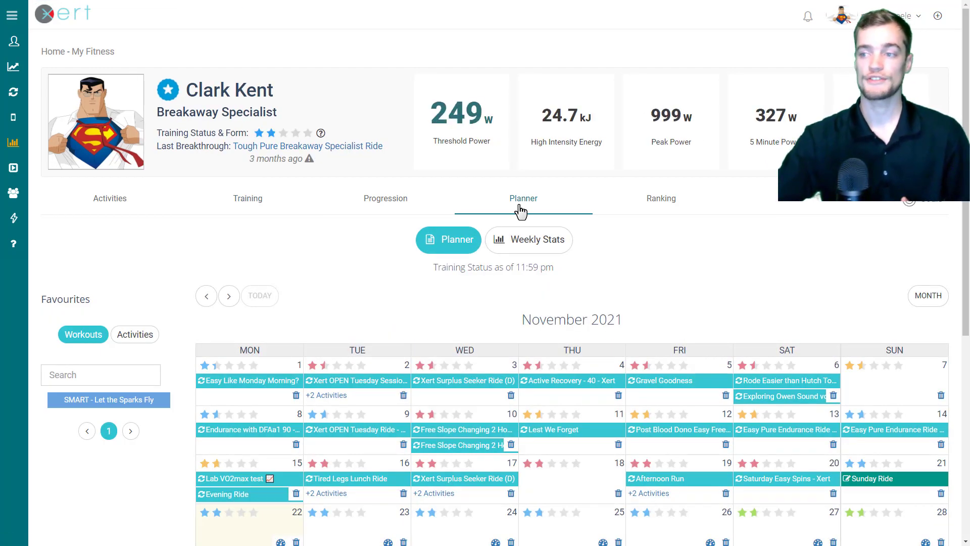
{"action": "scroll", "coordinate": [263, 324], "scroll_direction": "down", "scroll_amount": 1}
{"action": "scroll", "coordinate": [260, 324], "scroll_direction": "down", "scroll_amount": 4}
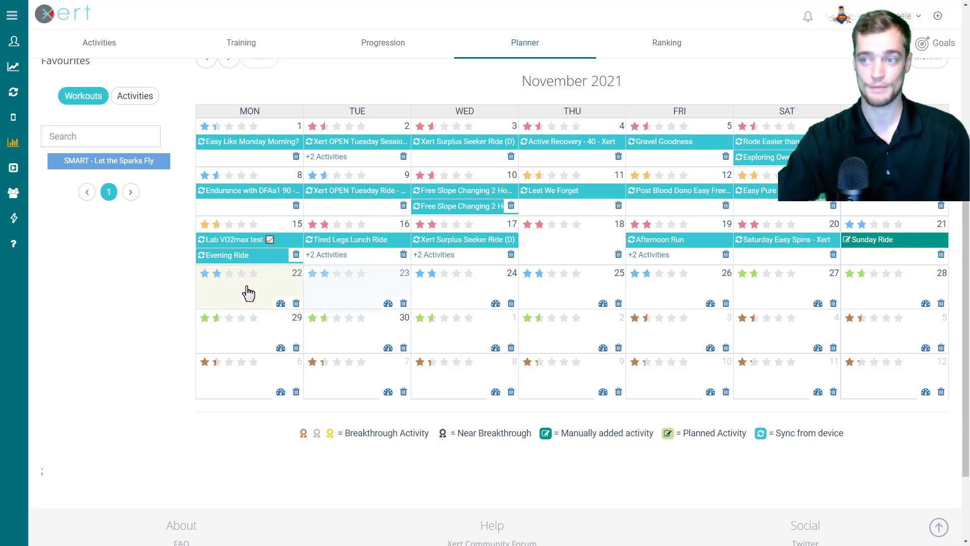
{"action": "left_click", "coordinate": [340, 300]}
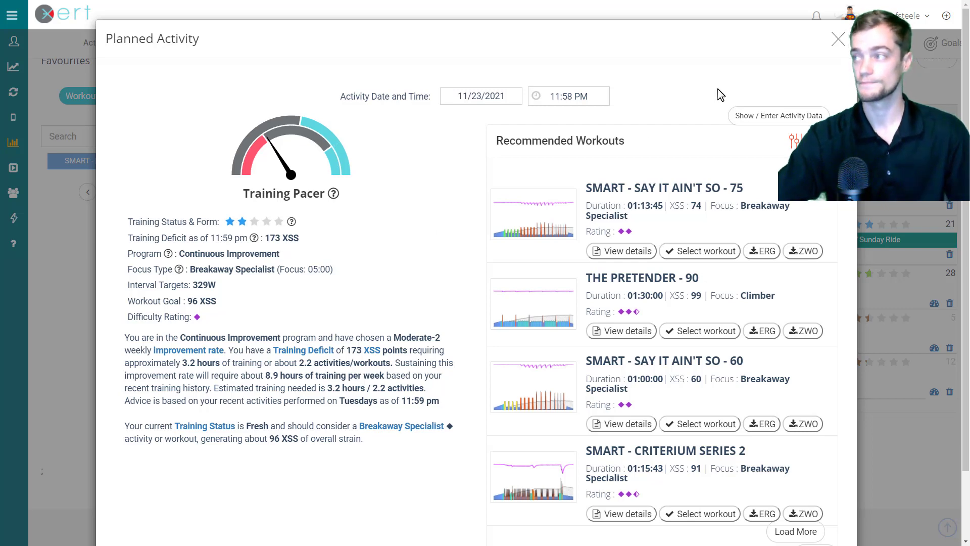
{"action": "left_click", "coordinate": [838, 39]}
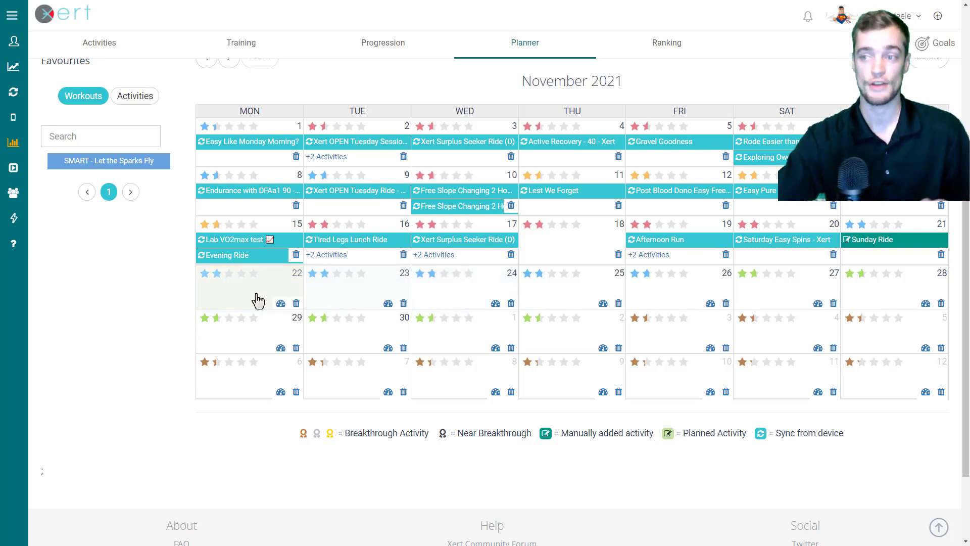
Step: Review the planned-activity advice for November 24, 2021, including the warning on its training deficit
{"action": "left_click", "coordinate": [469, 298]}
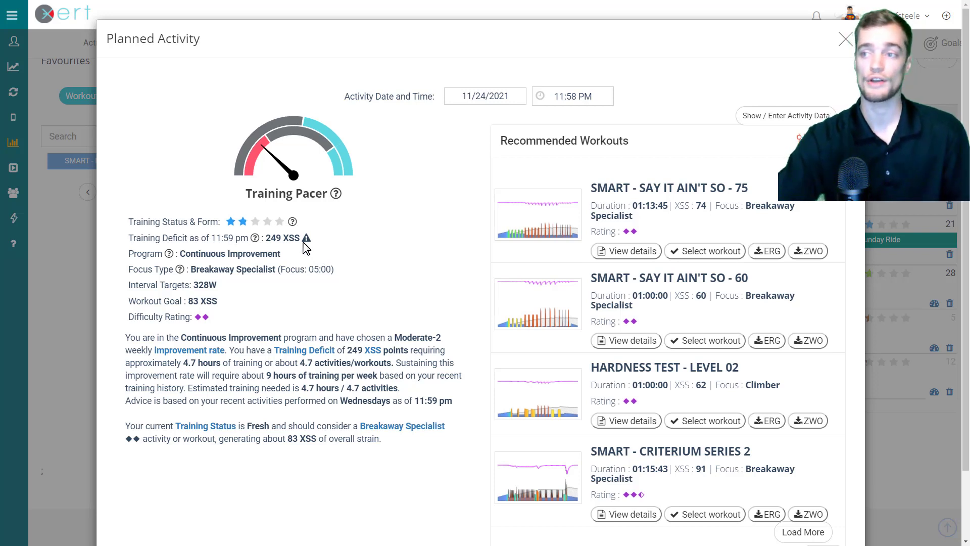
{"action": "mouse_move", "coordinate": [306, 243]}
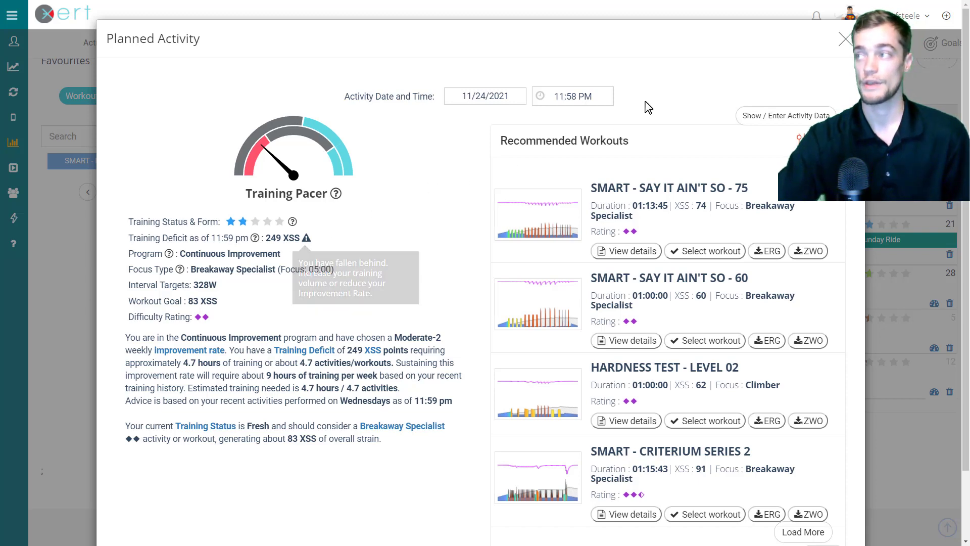
{"action": "left_click", "coordinate": [845, 38]}
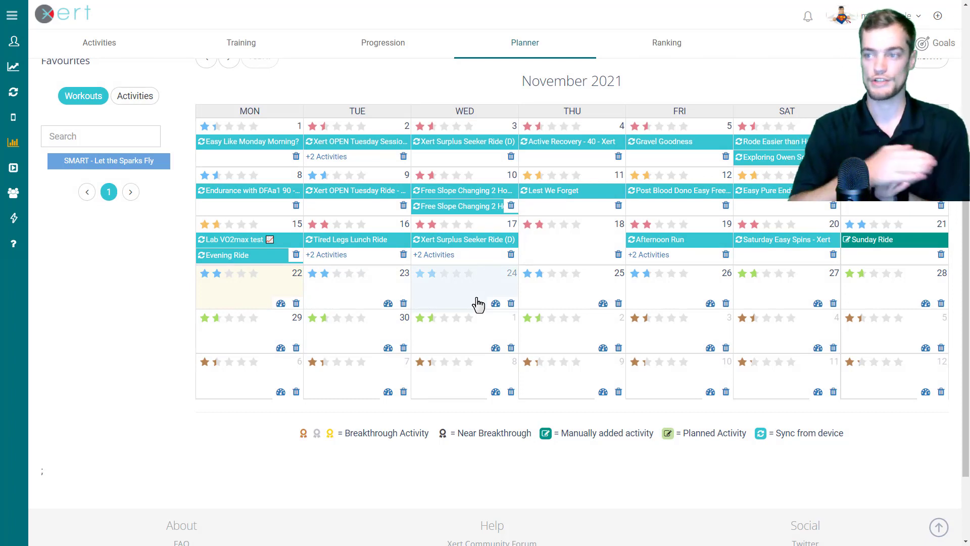
Step: Automatically create a recommended workout on November 22 and plan SMART - Save Yourself - 90 on November 23
{"action": "left_click", "coordinate": [280, 304]}
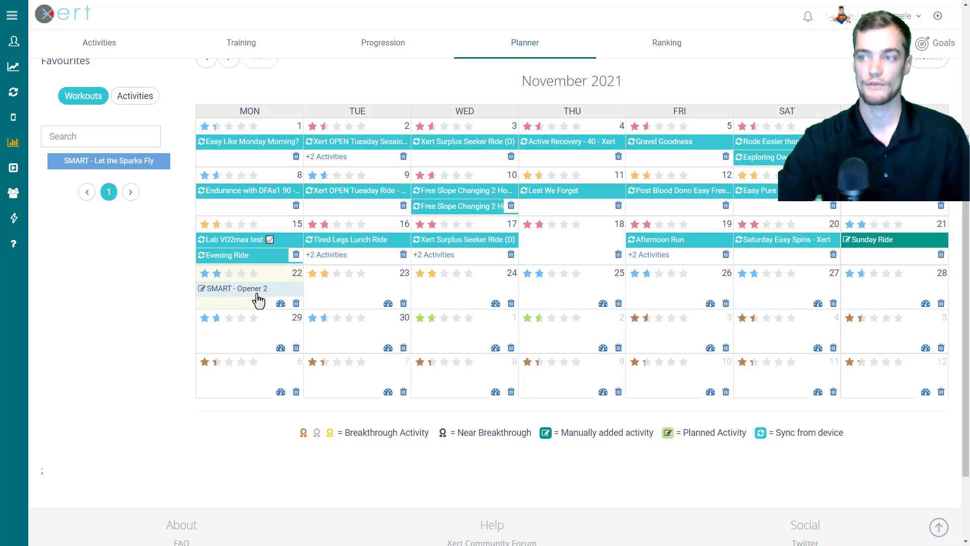
{"action": "left_click", "coordinate": [364, 302]}
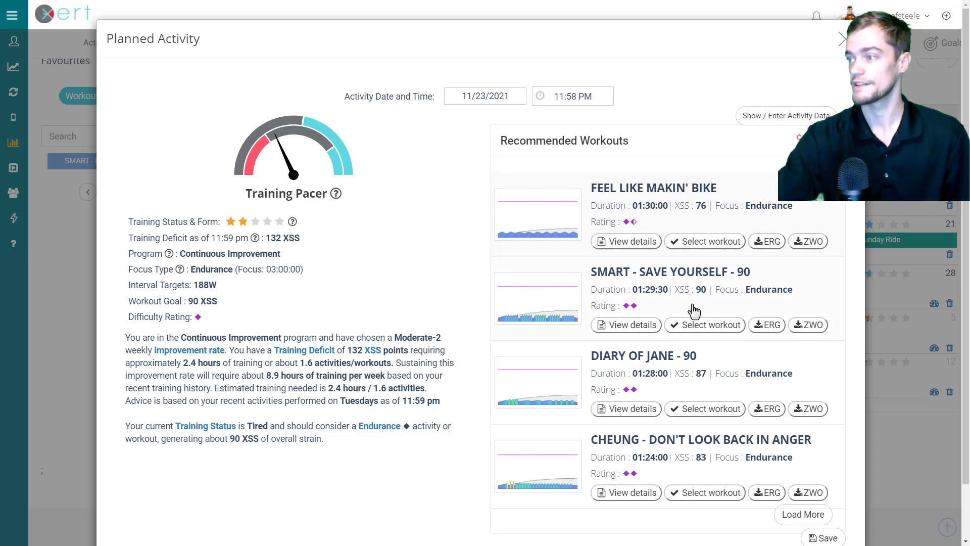
{"action": "left_click", "coordinate": [707, 326]}
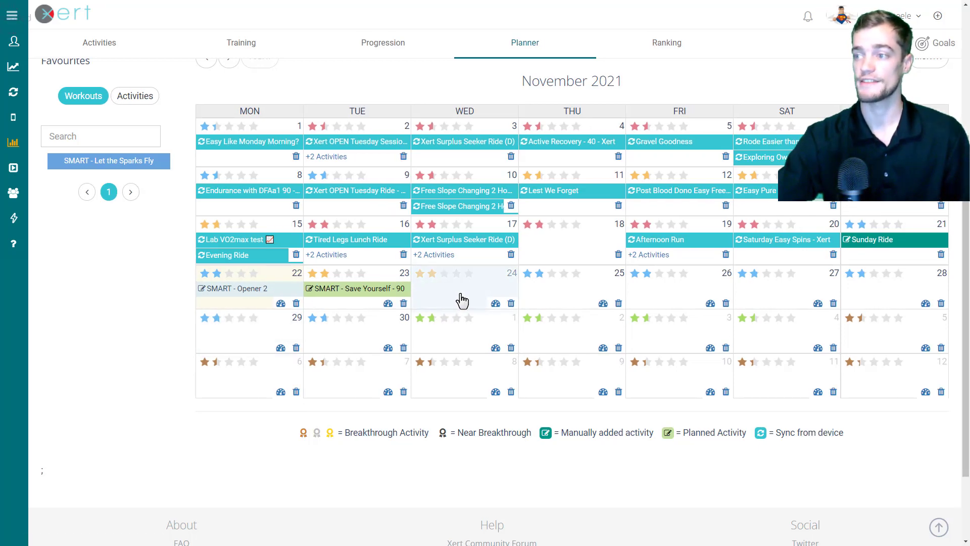
{"action": "left_click", "coordinate": [459, 299]}
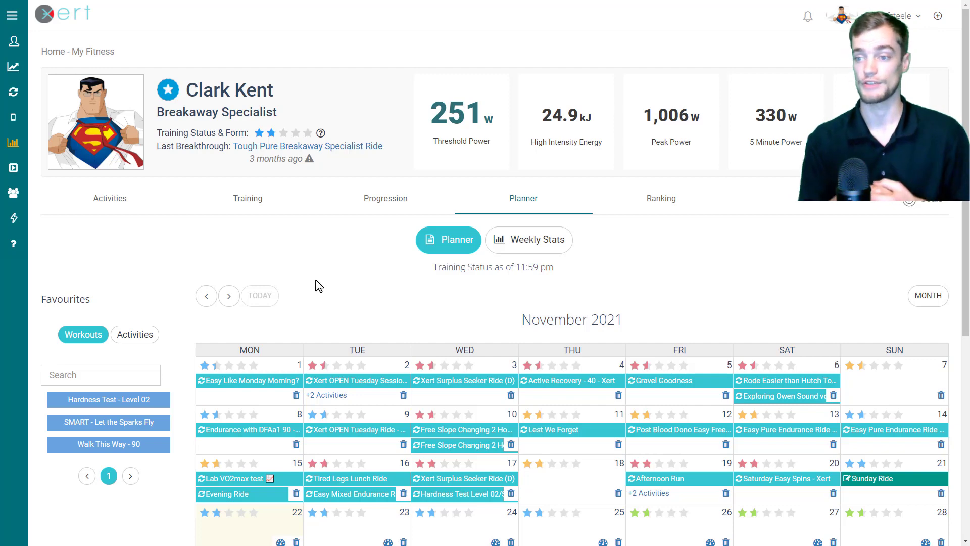
Step: Automatically create a recommended workout for Monday, November 22 in the planner calendar
{"action": "scroll", "coordinate": [315, 272], "scroll_direction": "down", "scroll_amount": 2}
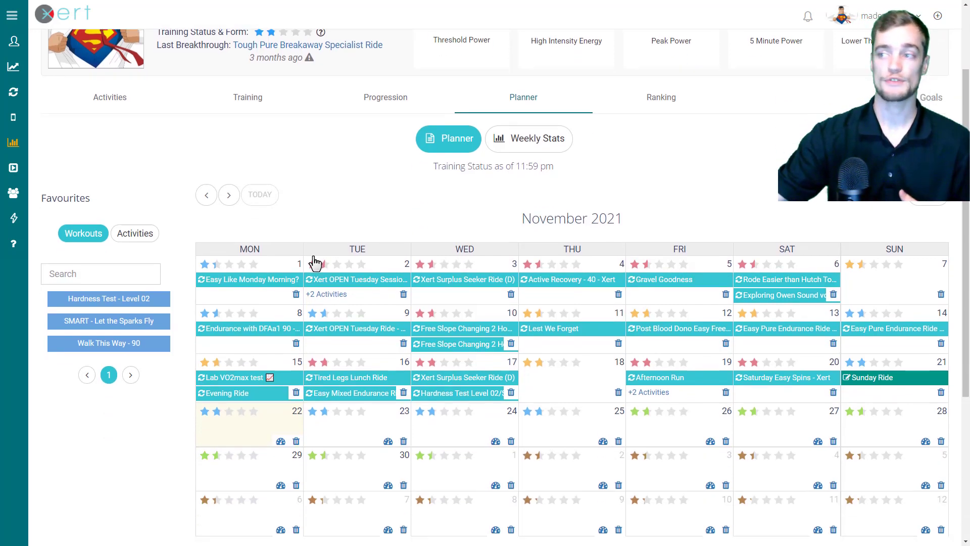
{"action": "scroll", "coordinate": [311, 253], "scroll_direction": "down", "scroll_amount": 2}
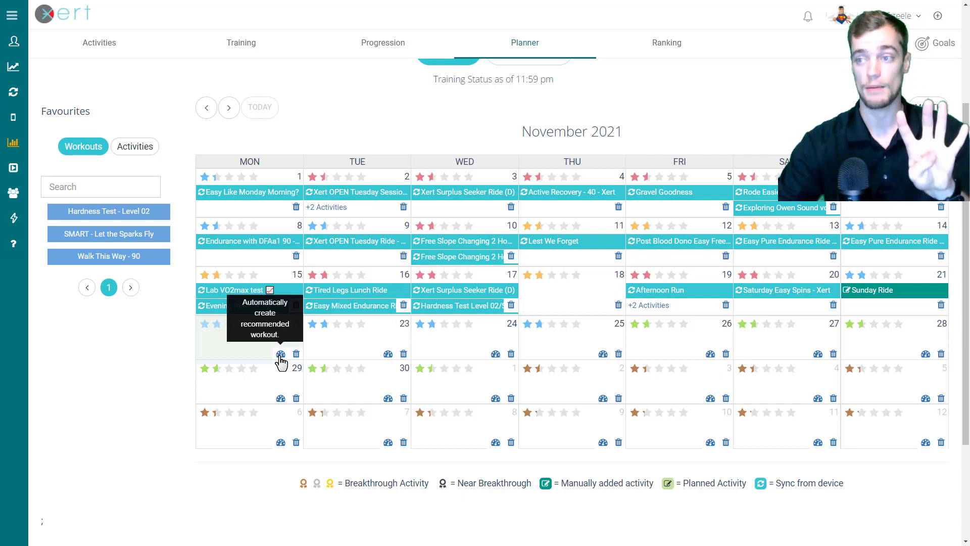
{"action": "left_click", "coordinate": [280, 354]}
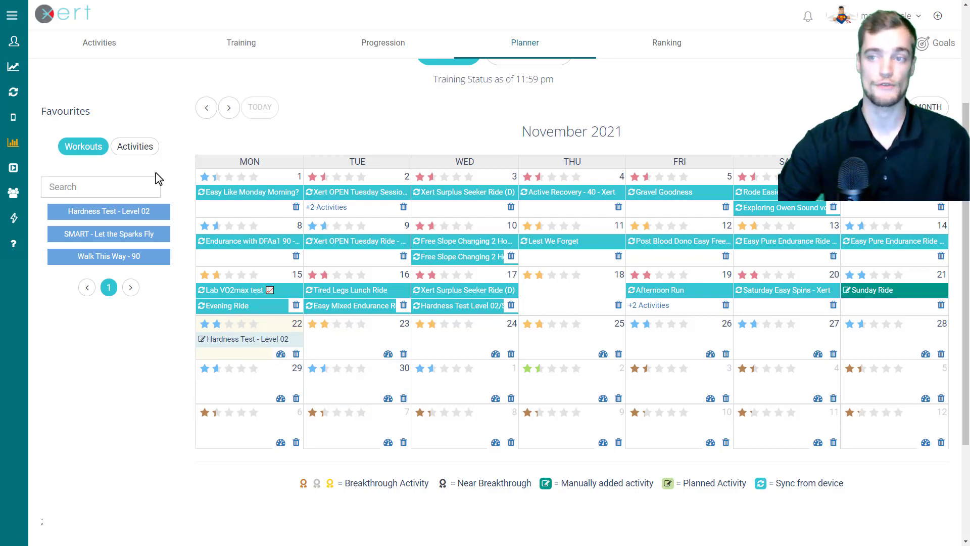
Step: Look through the favourite activities and workouts, and plan the favourite workout Walk This Way - 90 on November 24
{"action": "mouse_move", "coordinate": [148, 243]}
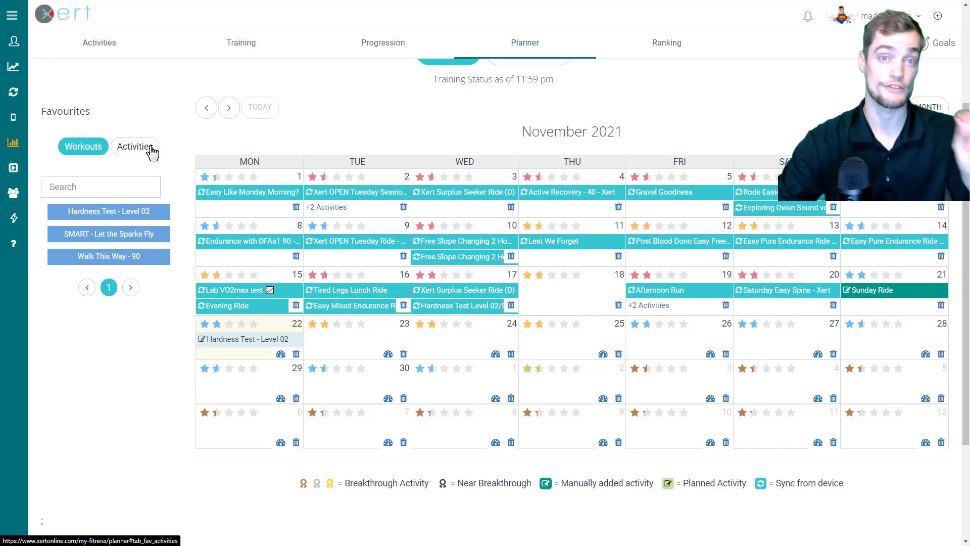
{"action": "mouse_move", "coordinate": [162, 215]}
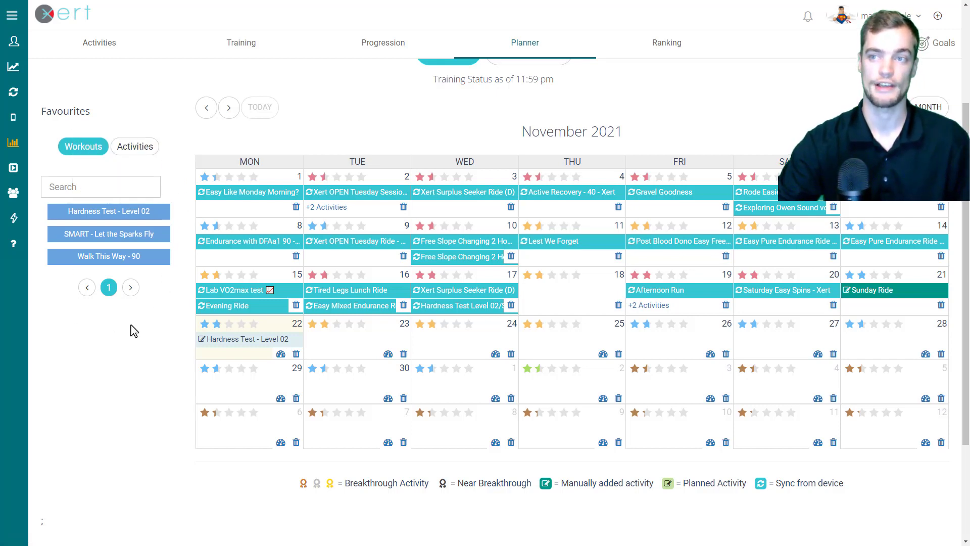
{"action": "left_click", "coordinate": [133, 148]}
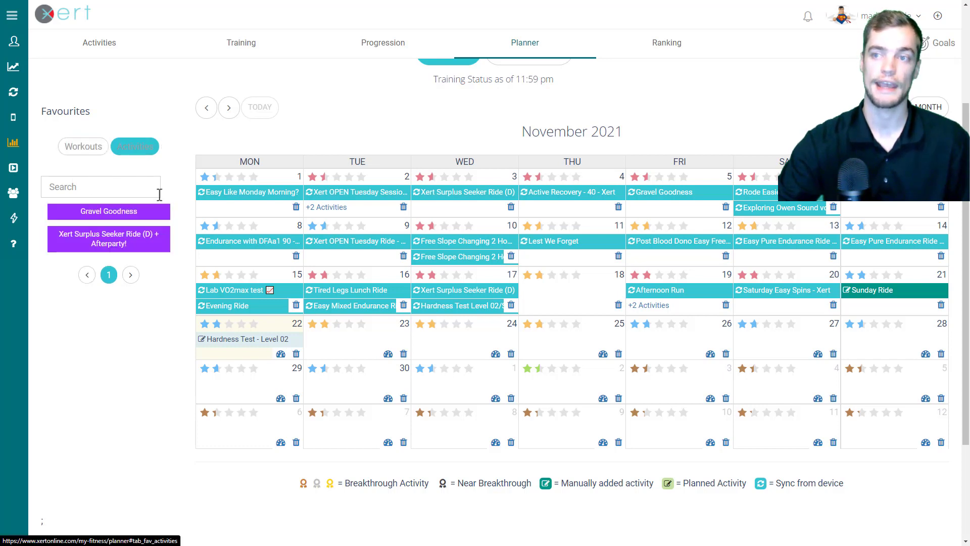
{"action": "left_click", "coordinate": [92, 151]}
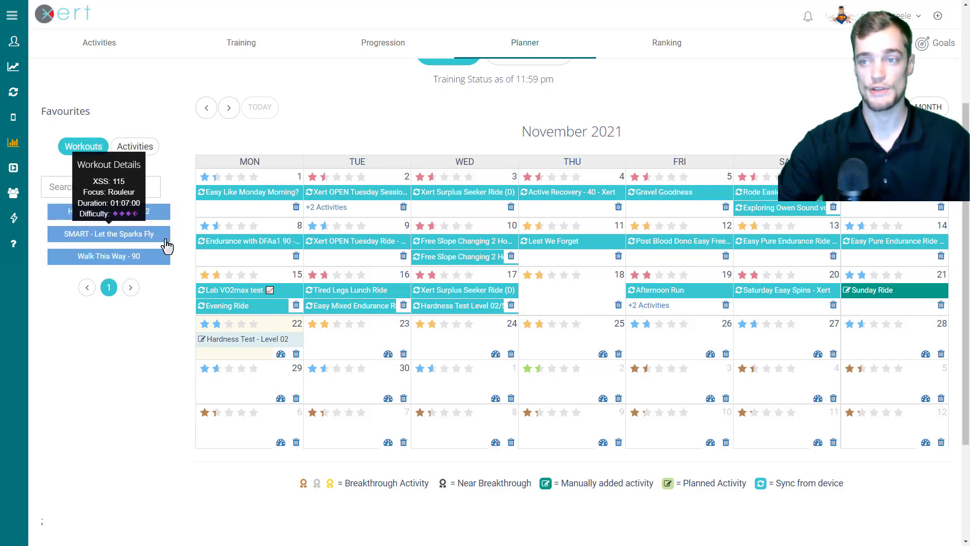
{"action": "mouse_move", "coordinate": [107, 260]}
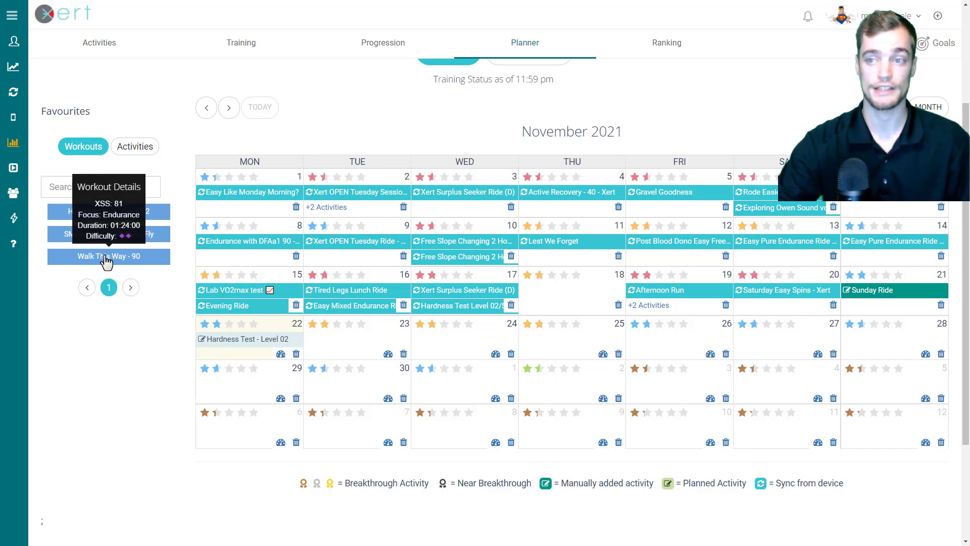
{"action": "left_click_drag", "start_coordinate": [107, 261], "coordinate": [460, 345]}
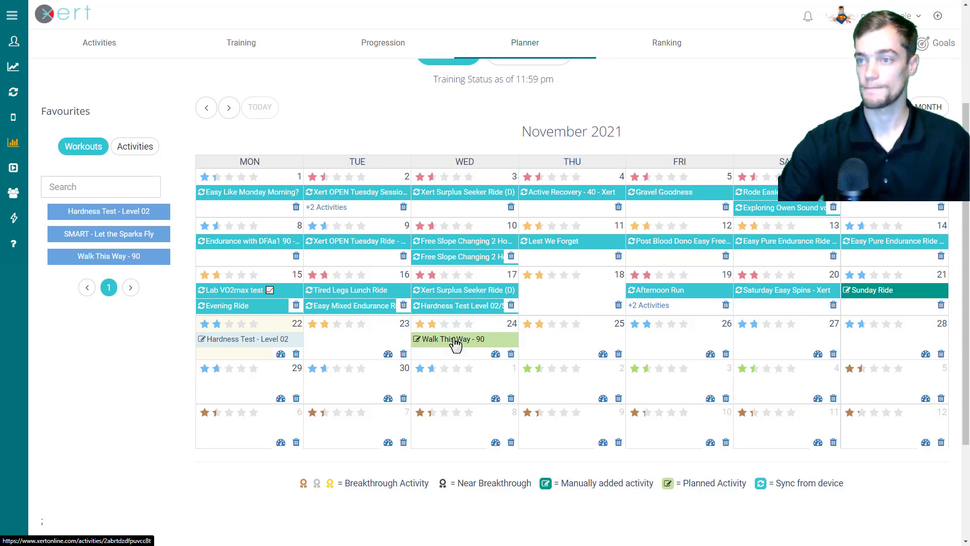
Step: Plan the favourite activity Gravel Goodness on Friday, November 26 in the planner calendar
{"action": "left_click", "coordinate": [140, 148]}
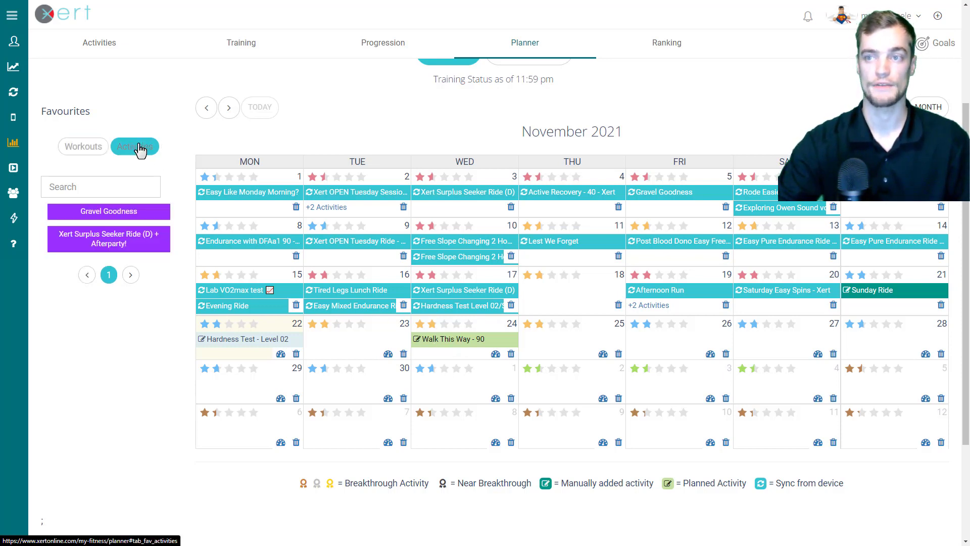
{"action": "mouse_move", "coordinate": [109, 216]}
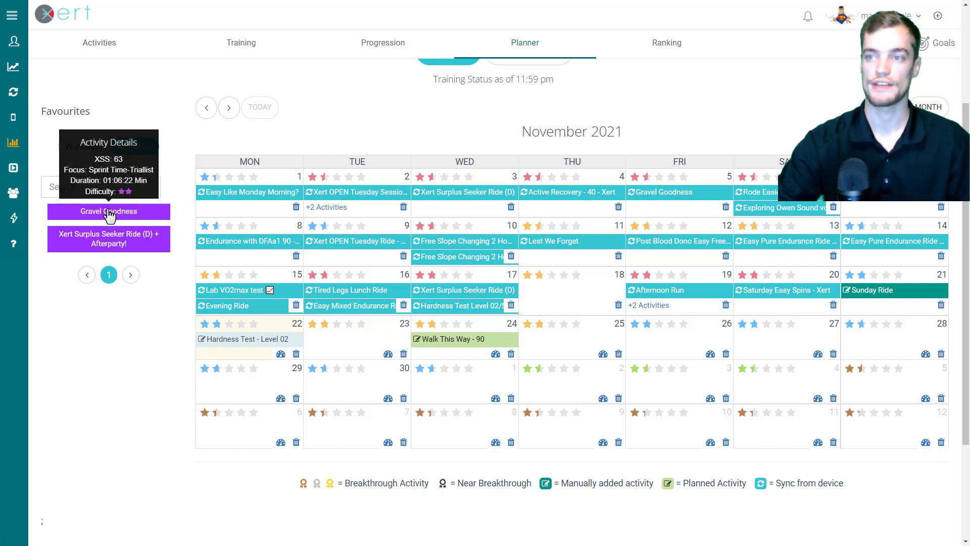
{"action": "left_click_drag", "start_coordinate": [109, 215], "coordinate": [675, 351]}
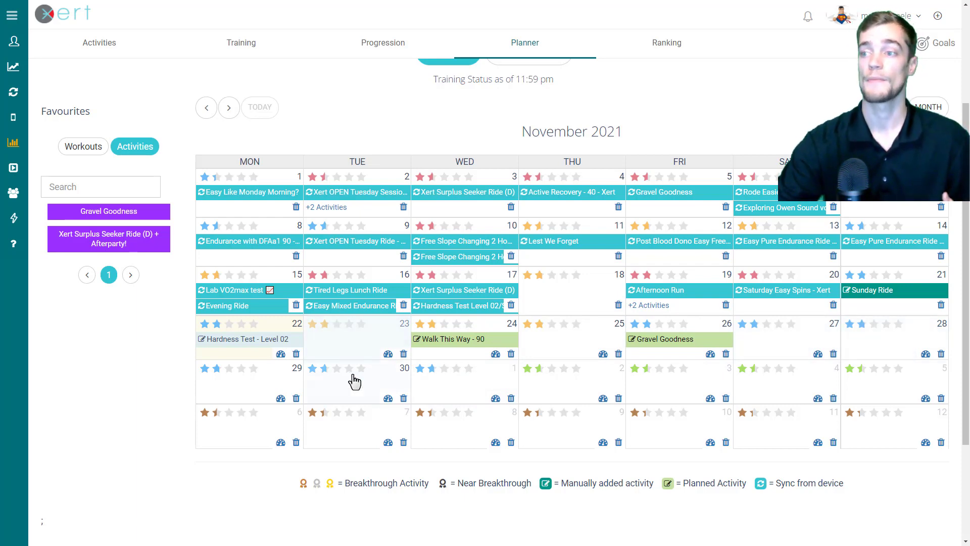
Step: Filter the November 23 recommended workouts to durations from 2 to 3 hours and select SMART - Lucy in the Sky with Diamonds - 120
{"action": "left_click", "coordinate": [349, 350]}
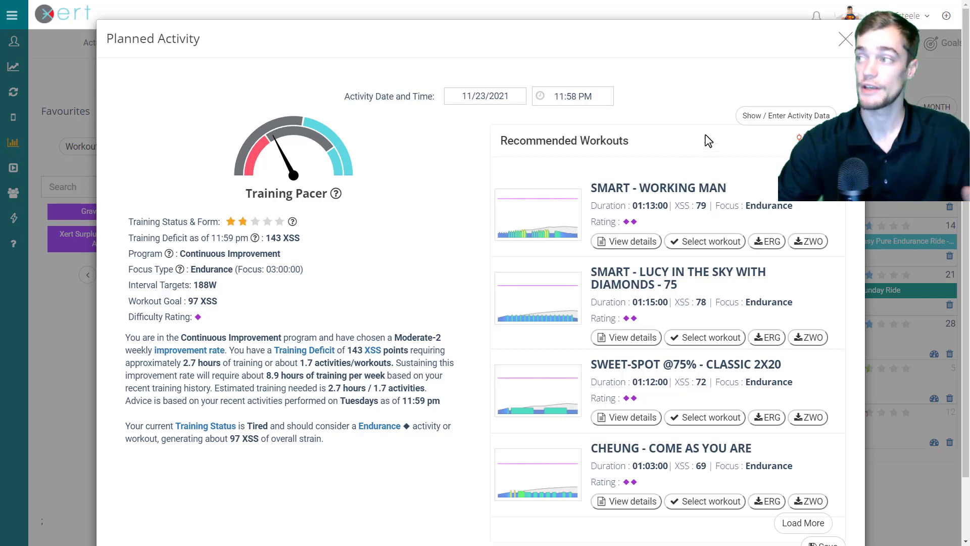
{"action": "left_click", "coordinate": [805, 139]}
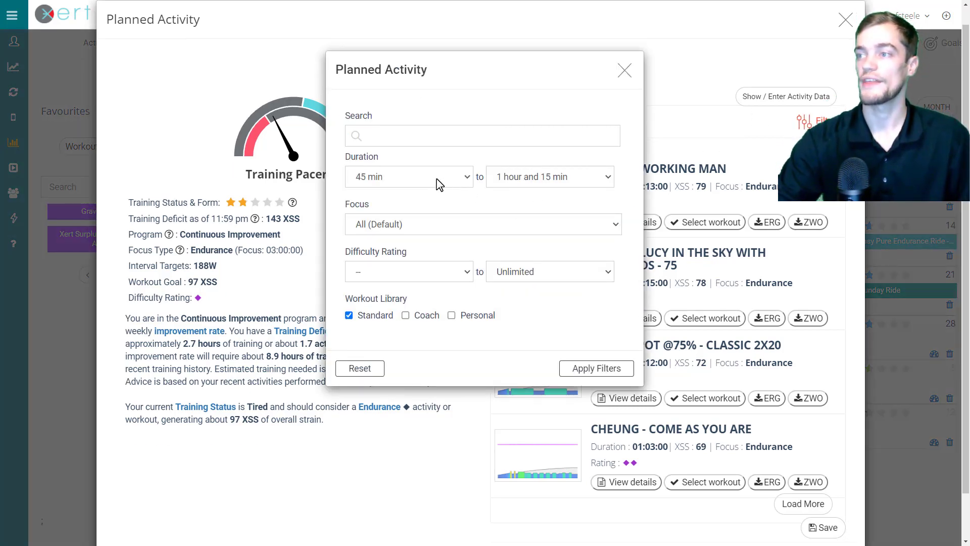
{"action": "left_click", "coordinate": [438, 183]}
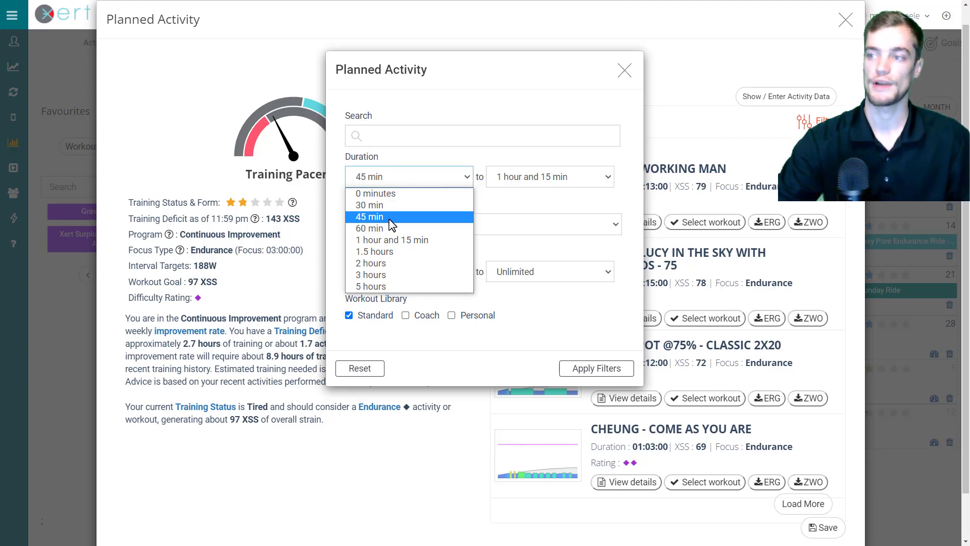
{"action": "left_click", "coordinate": [394, 263]}
{"action": "left_click", "coordinate": [521, 183]}
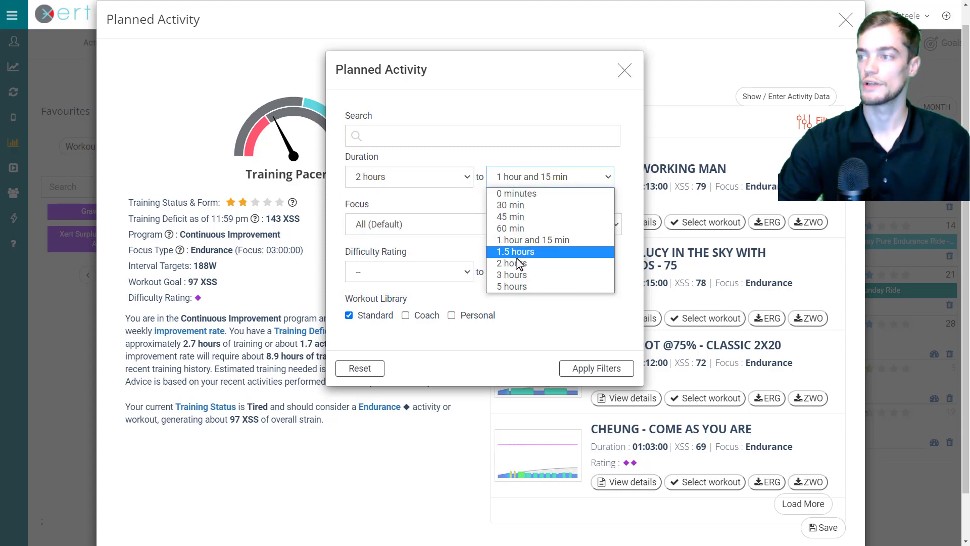
{"action": "left_click", "coordinate": [515, 276]}
{"action": "left_click", "coordinate": [594, 365]}
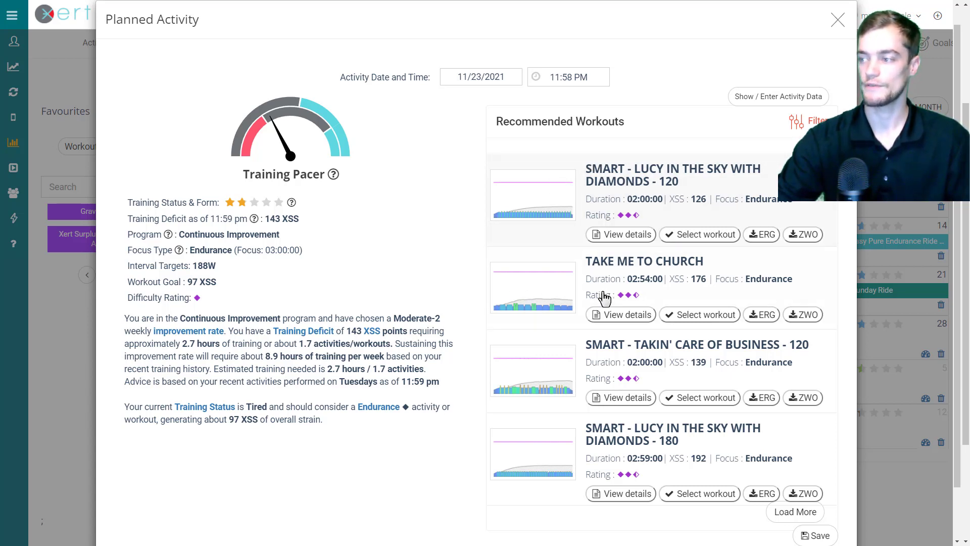
{"action": "left_click", "coordinate": [690, 236]}
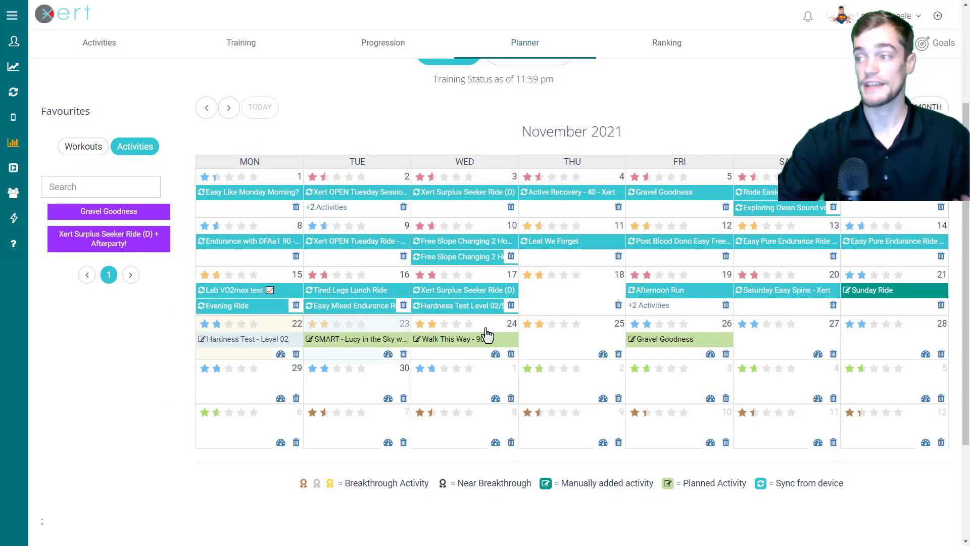
Step: Open the workout filters for November 25 and examine the Focus and Difficulty Rating options
{"action": "left_click", "coordinate": [568, 348]}
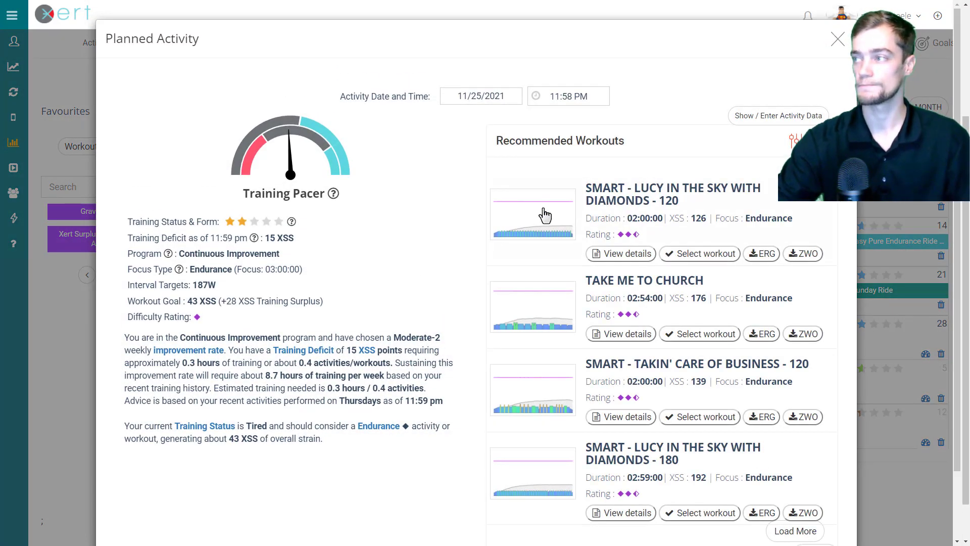
{"action": "left_click", "coordinate": [796, 140]}
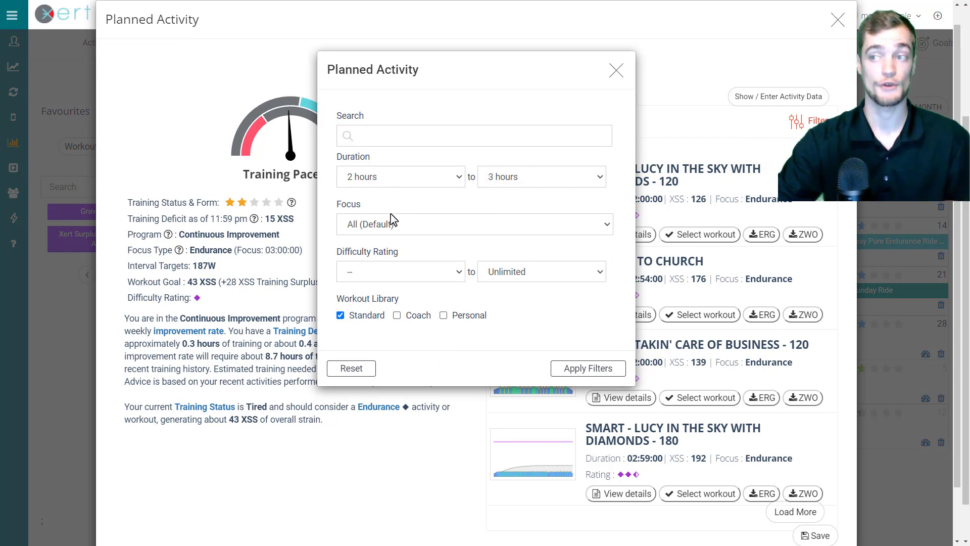
{"action": "left_click", "coordinate": [363, 227]}
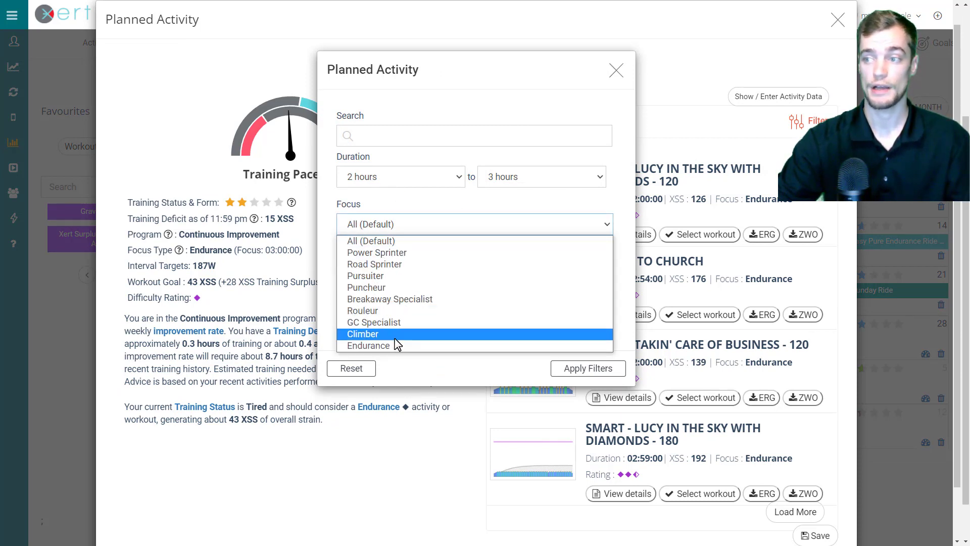
{"action": "left_click", "coordinate": [437, 376]}
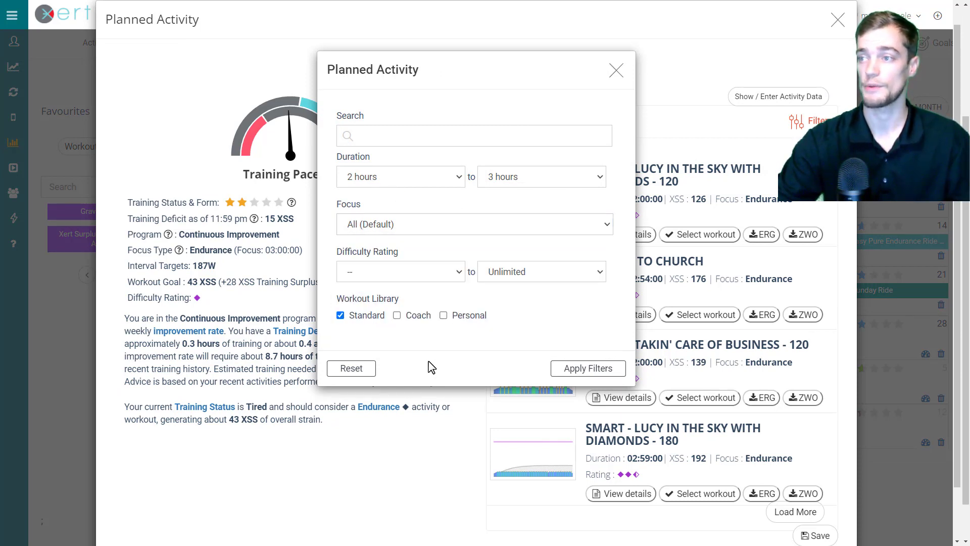
{"action": "left_click", "coordinate": [382, 277]}
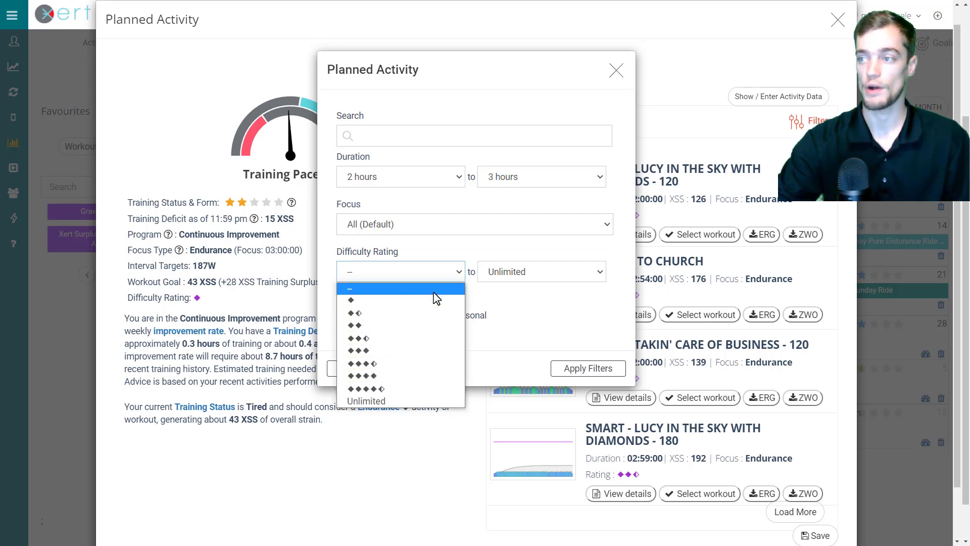
{"action": "left_click", "coordinate": [388, 275]}
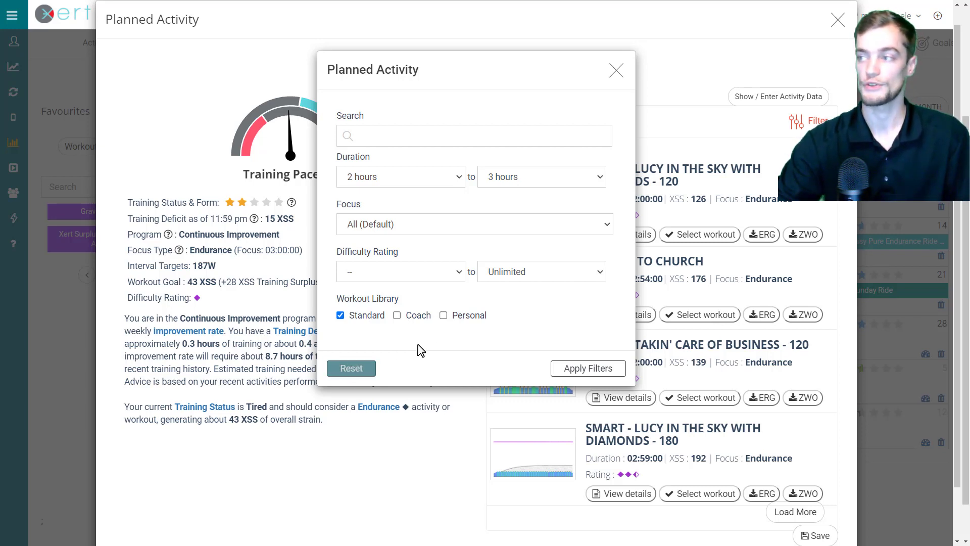
Step: Reset and apply the workout filters for November 25, then close the planned activity without selecting a workout
{"action": "left_click", "coordinate": [360, 369]}
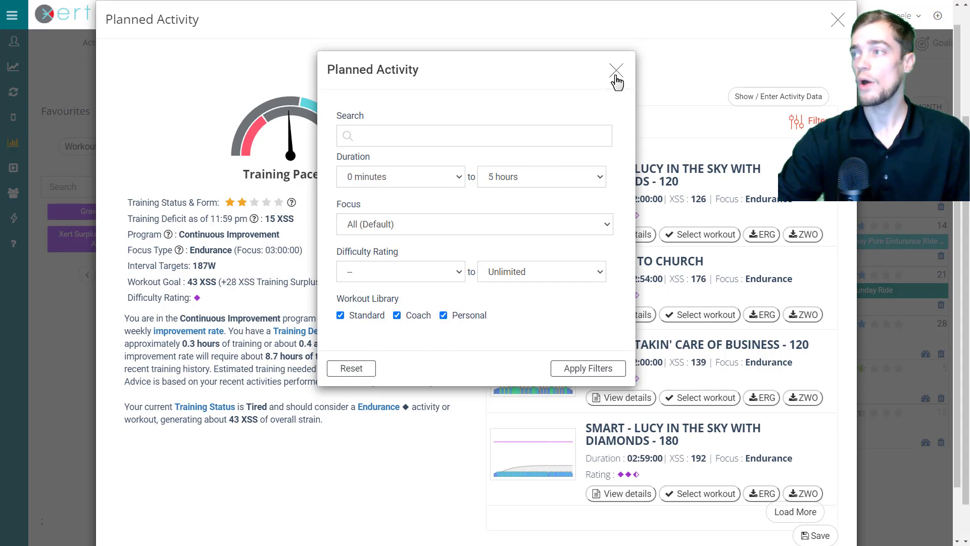
{"action": "left_click", "coordinate": [594, 367]}
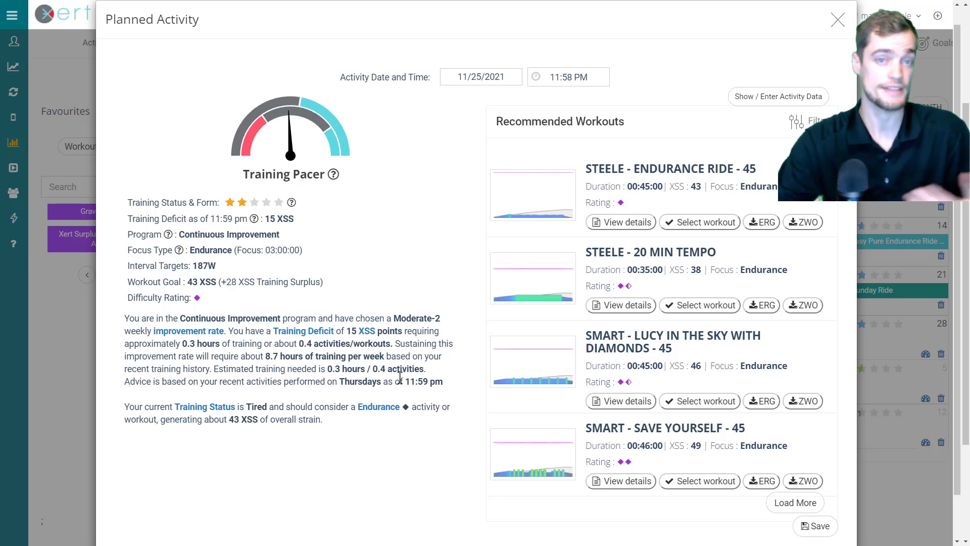
{"action": "left_click", "coordinate": [838, 22]}
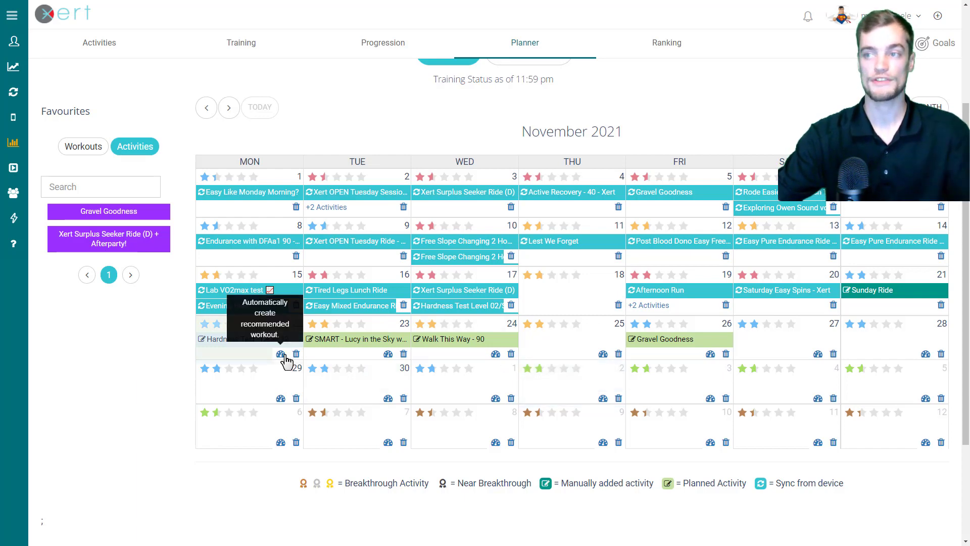
{"action": "scroll", "coordinate": [338, 190], "scroll_direction": "up", "scroll_amount": 2}
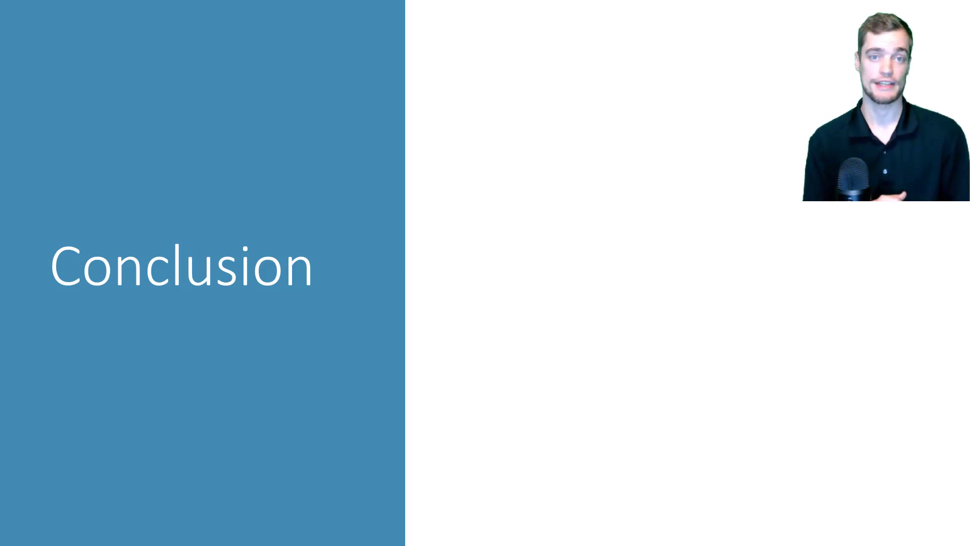
{"action": "key", "text": "Right"}
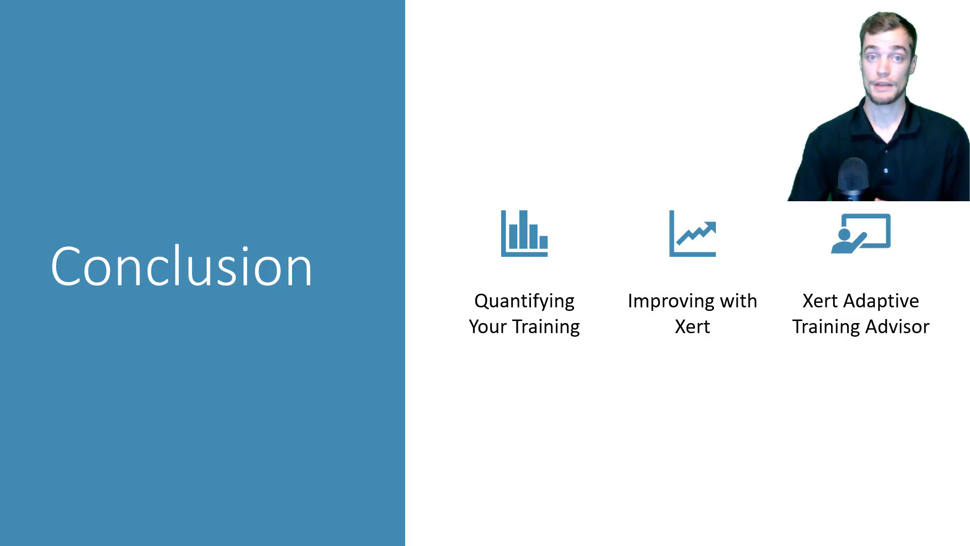